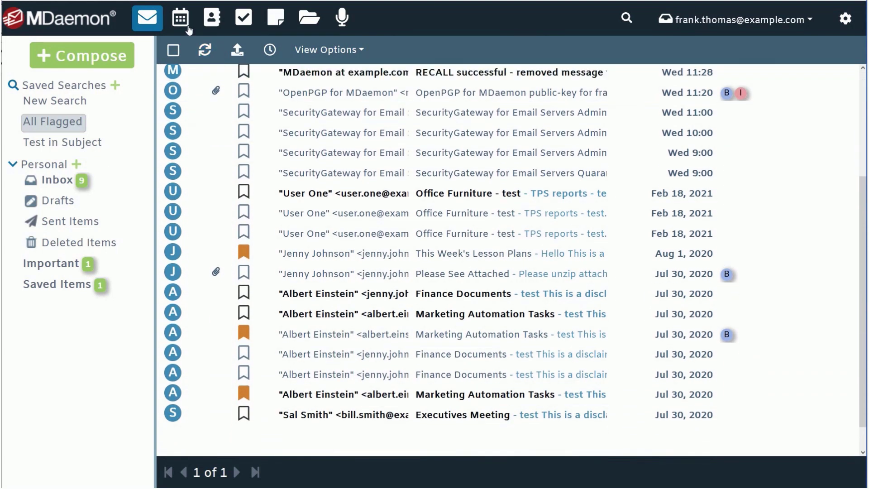
# Look through the Calendar, Contacts and Tasks views.
pyautogui.click(188, 28)
pyautogui.click(216, 21)
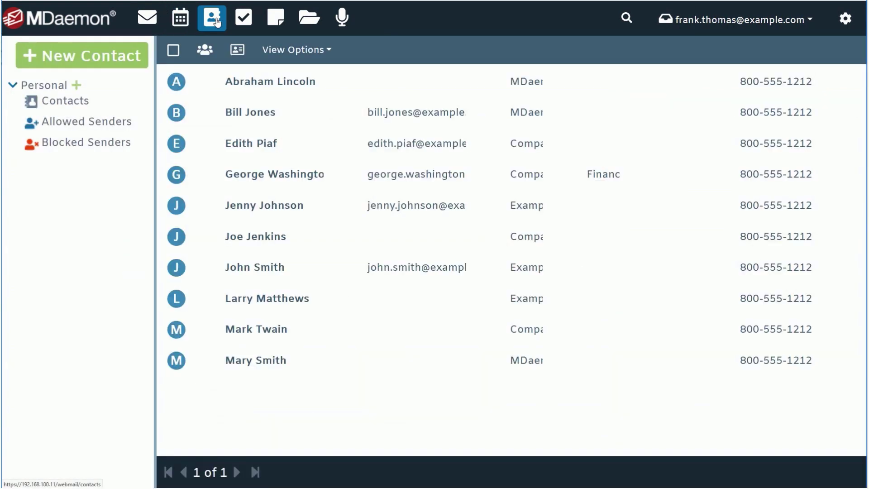
pyautogui.click(247, 21)
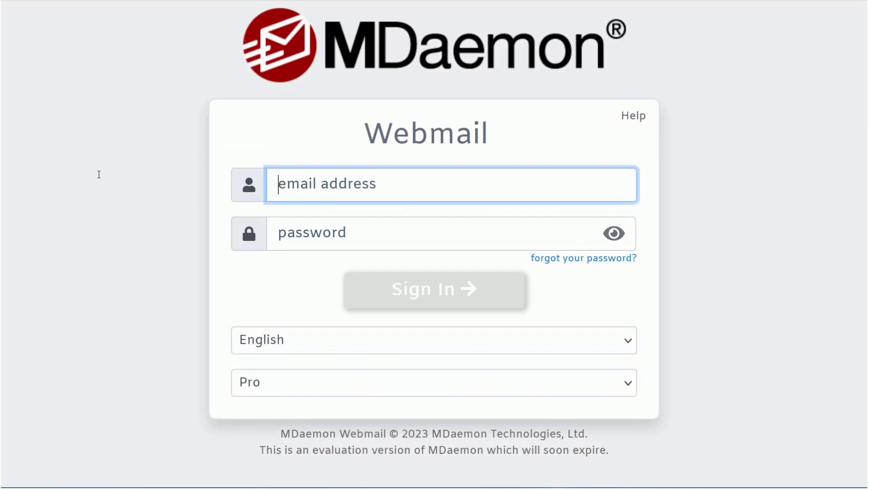
# Enter the account e-mail address and password on the sign-in page.
pyautogui.write('frank.thomas@example.com')
pyautogui.press('Tab')
pyautogui.write('password12')
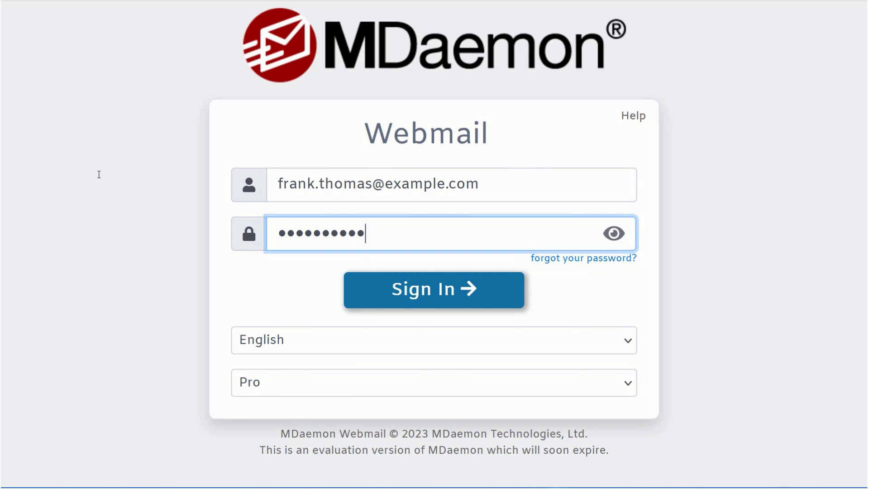
# Flag the 'Marketing Automation Tasks' message and tag it with the Business category.
pyautogui.click(631, 347)
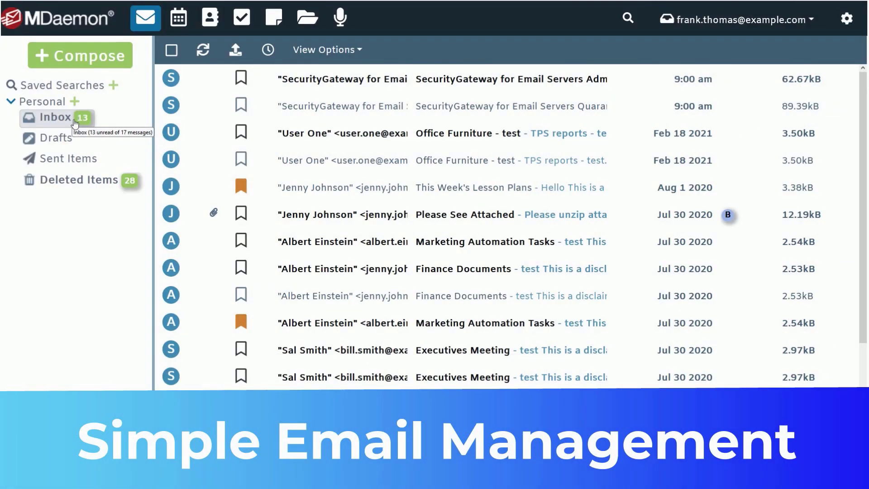
pyautogui.moveTo(389, 265)
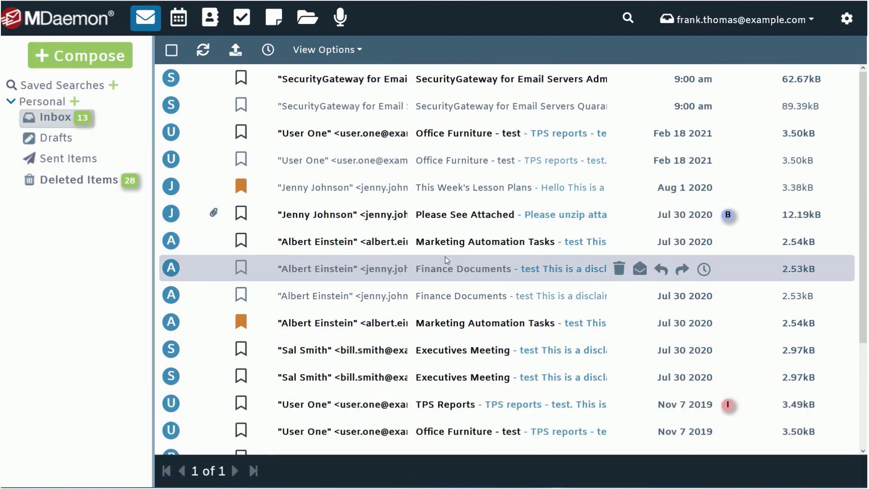
pyautogui.click(242, 242)
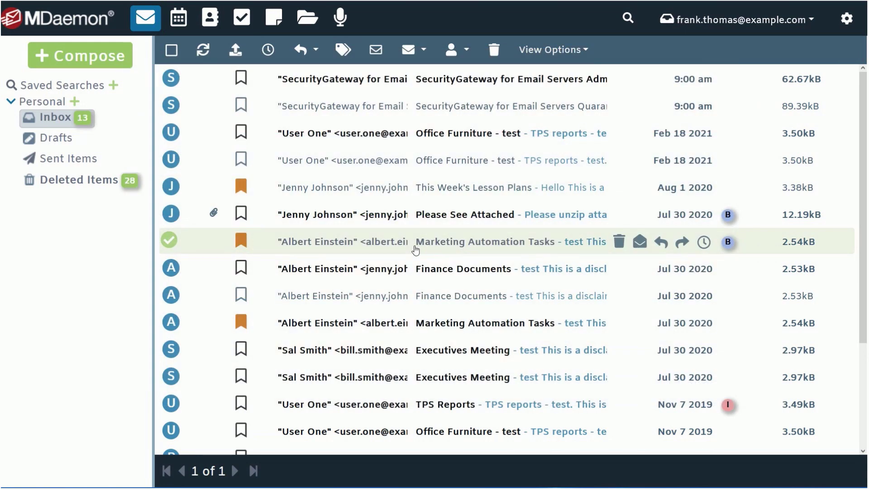
# Snooze the 'Marketing Automation Tasks' message until 11:30 AM.
pyautogui.rightClick(410, 242)
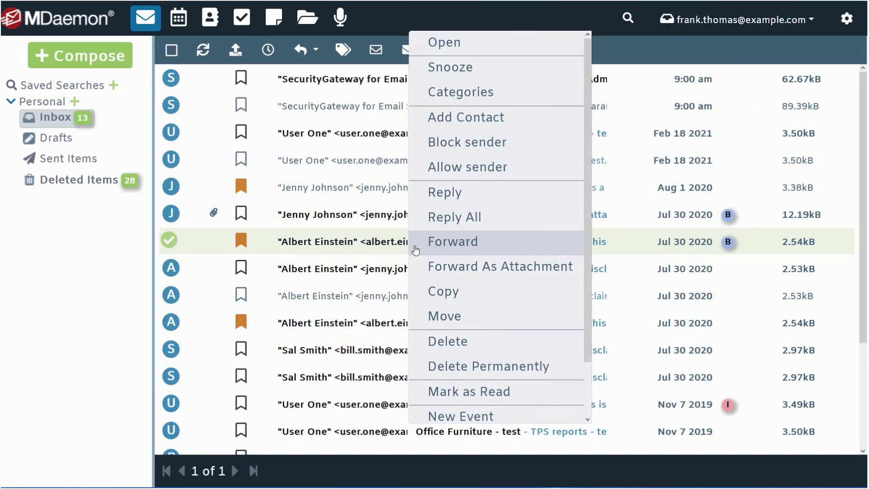
pyautogui.click(474, 73)
pyautogui.click(511, 133)
pyautogui.scroll(-1, 498, 312)
pyautogui.click(498, 311)
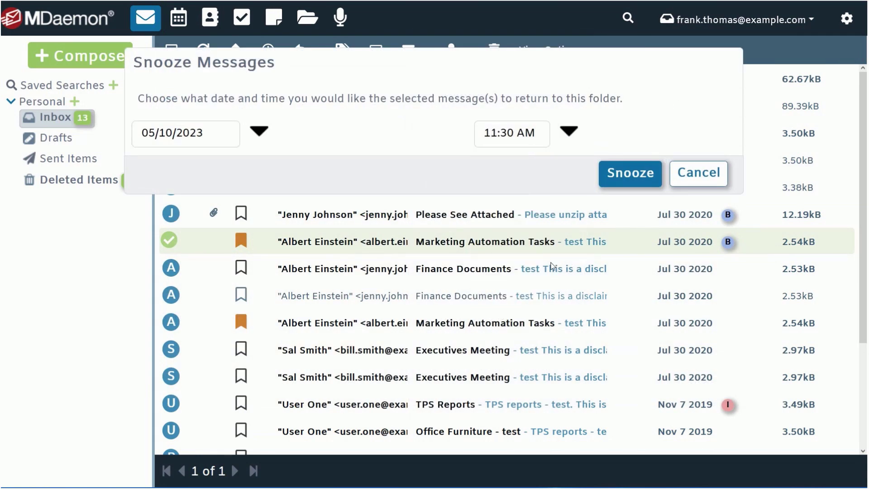
pyautogui.click(629, 174)
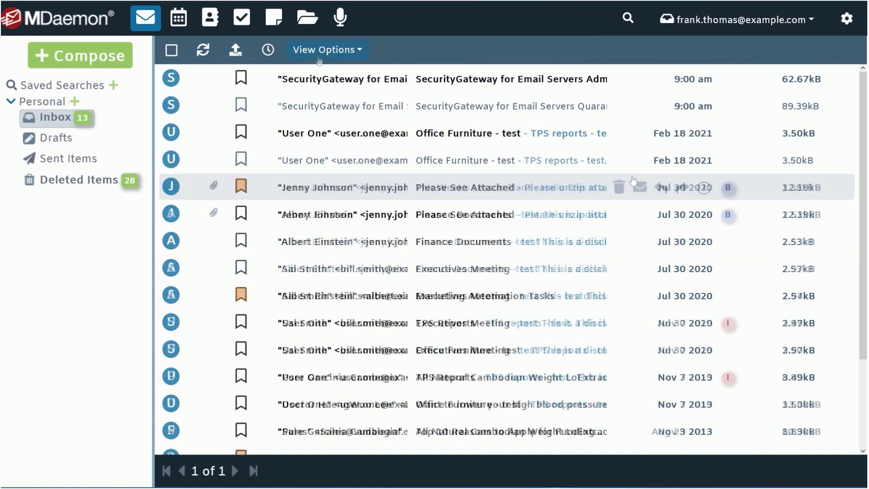
# Sort the inbox by flag and show only snoozed messages.
pyautogui.click(319, 57)
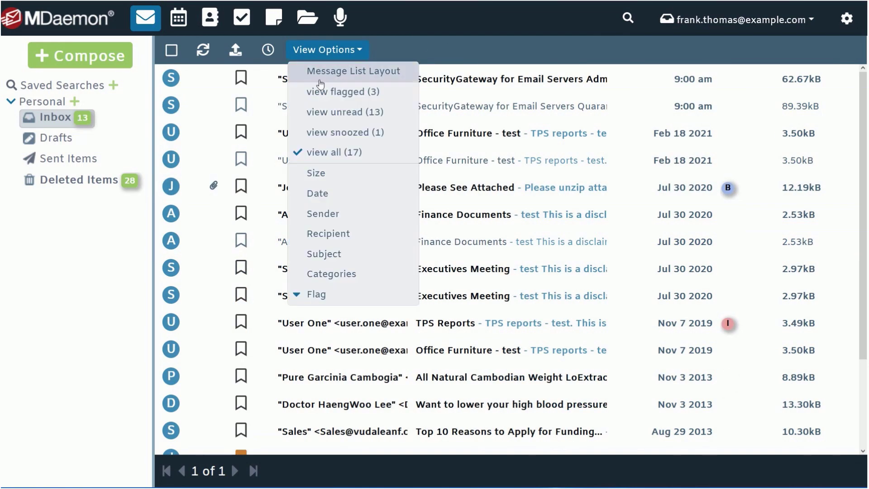
pyautogui.click(317, 294)
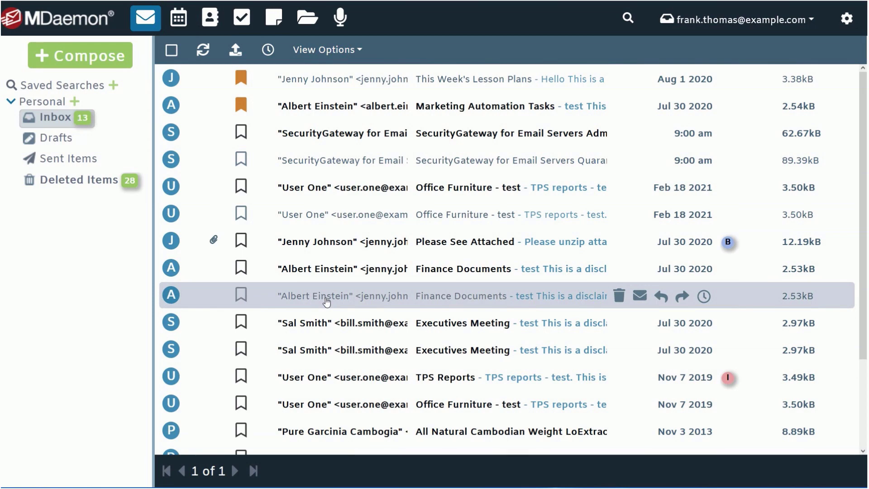
pyautogui.click(327, 50)
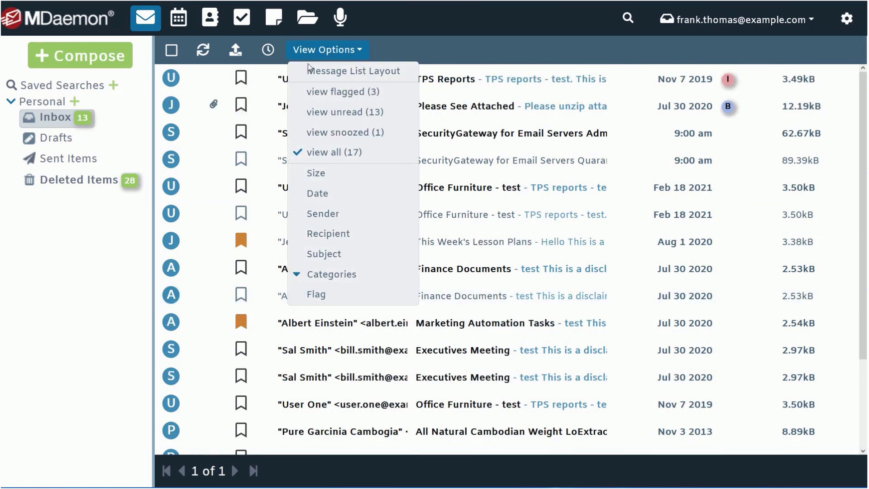
pyautogui.click(365, 138)
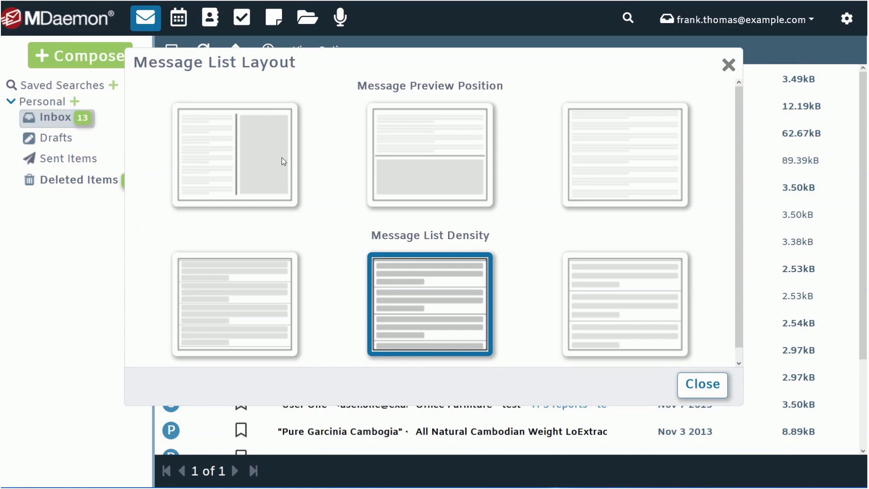
# Put the preview pane right of the list, drop the Size column, and move Categories up.
pyautogui.click(265, 159)
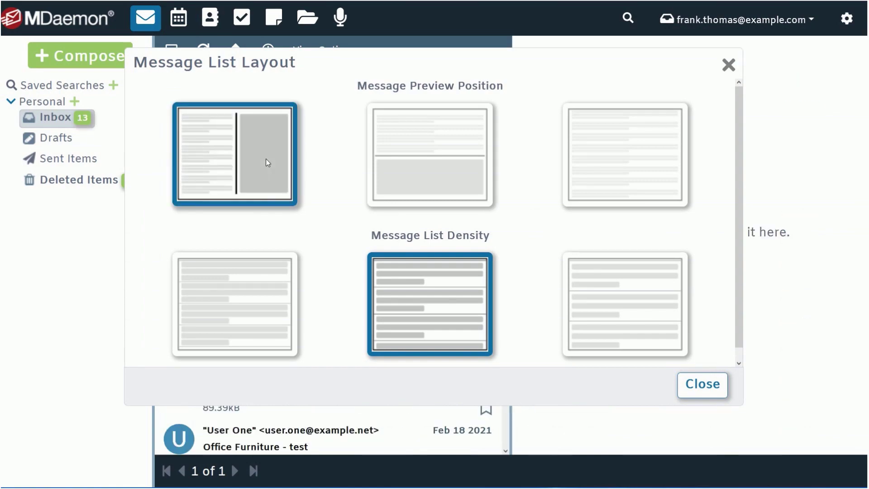
pyautogui.click(697, 384)
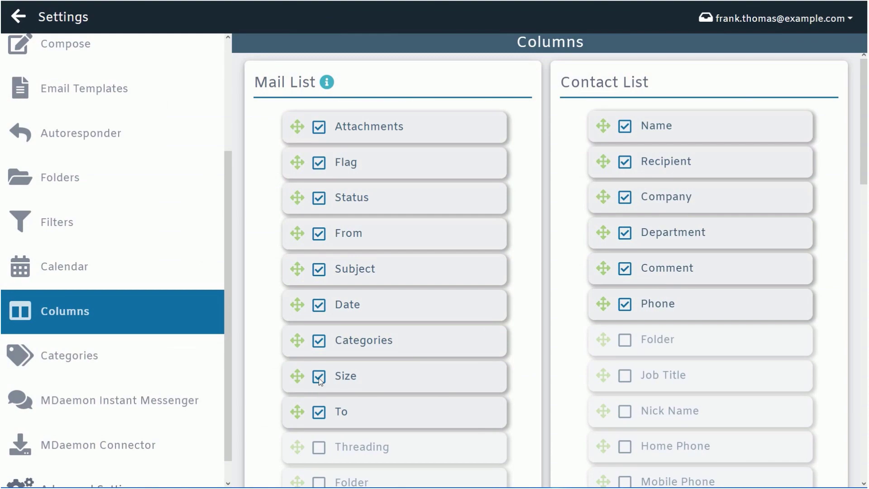
pyautogui.click(319, 379)
pyautogui.moveTo(365, 337); pyautogui.dragTo(365, 171)
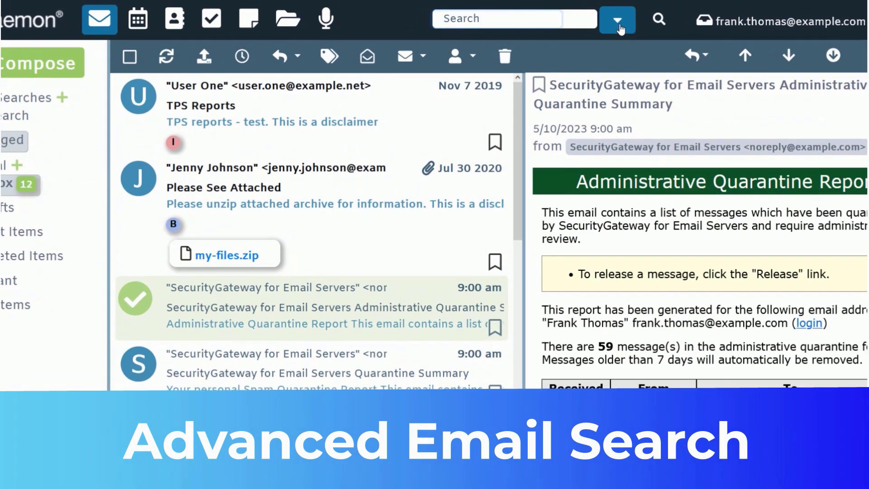
# Set the advanced search to cover all folders including subfolders.
pyautogui.click(618, 21)
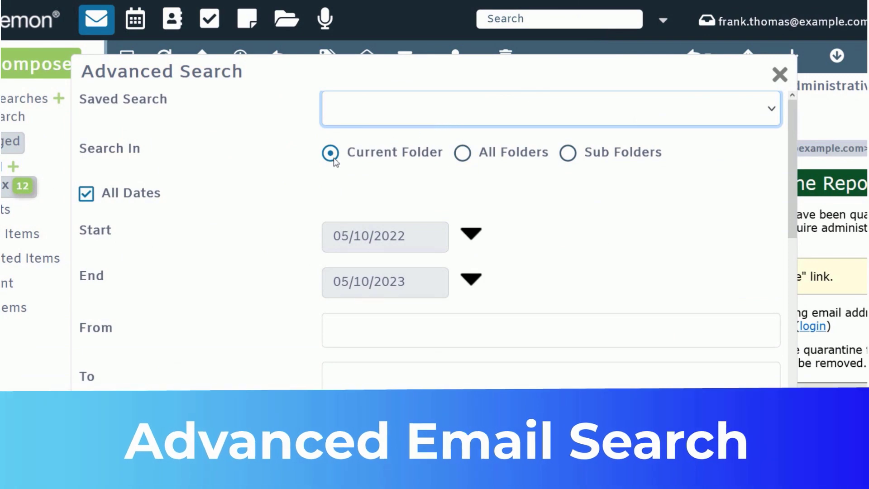
pyautogui.click(463, 153)
pyautogui.click(569, 156)
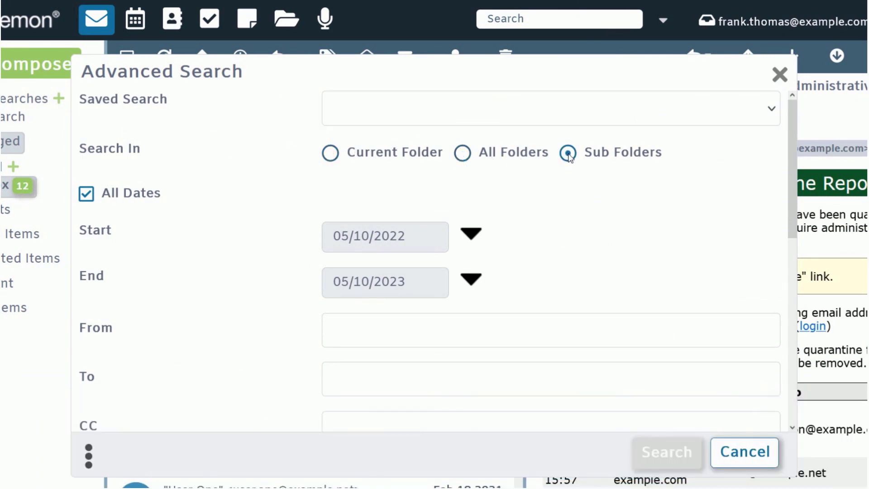
pyautogui.scroll(-3, 568, 156)
# Search for subjects containing 'tes', then review the saved searches list.
pyautogui.click(375, 338)
pyautogui.write('test')
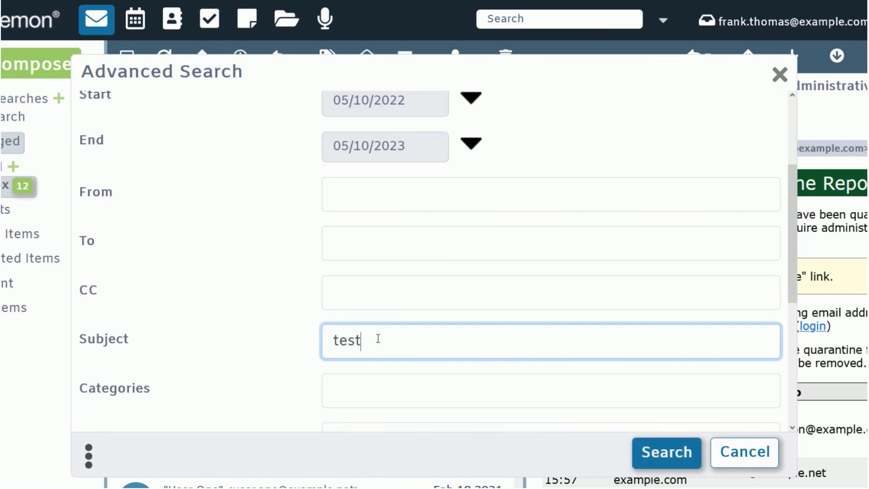
pyautogui.scroll(-5, 378, 338)
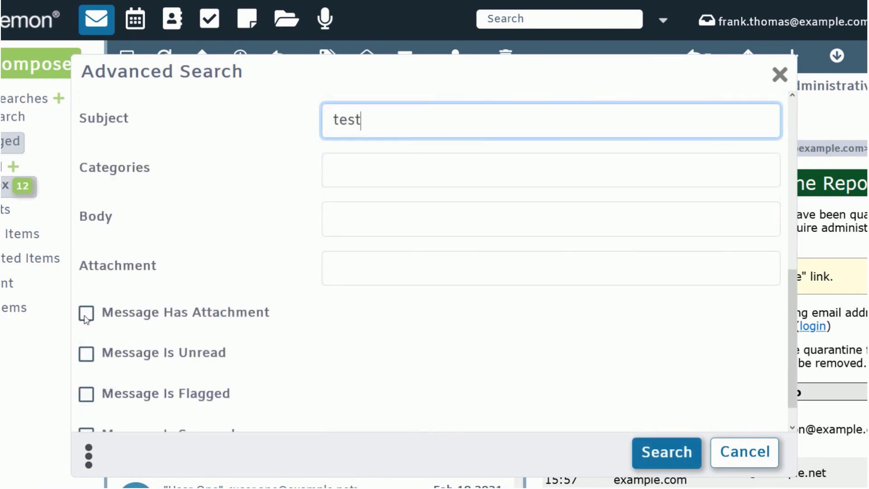
pyautogui.press('Return')
pyautogui.click(625, 21)
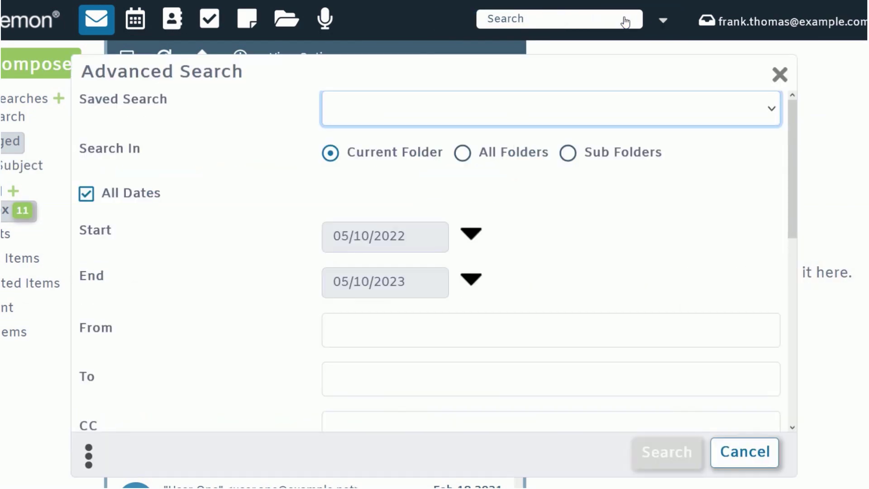
pyautogui.click(768, 112)
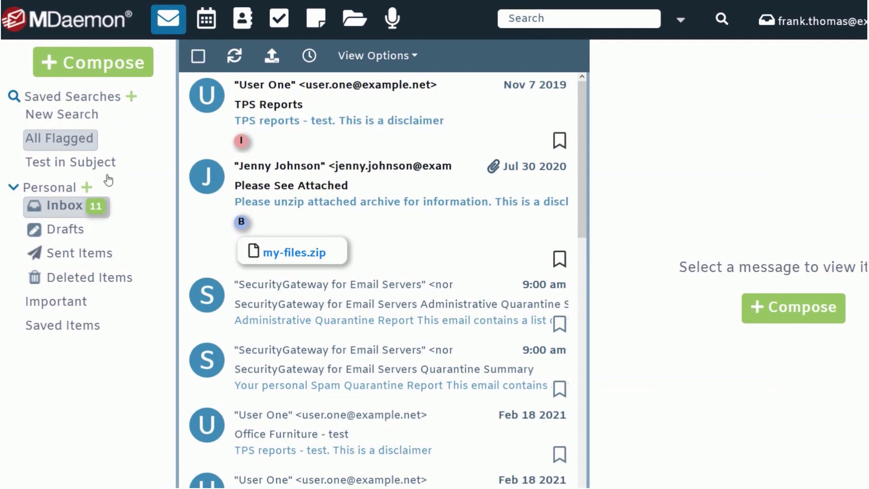
# Move 'TPS Reports' into Important and copy 'Please See Attached' into Saved Items.
pyautogui.click(100, 171)
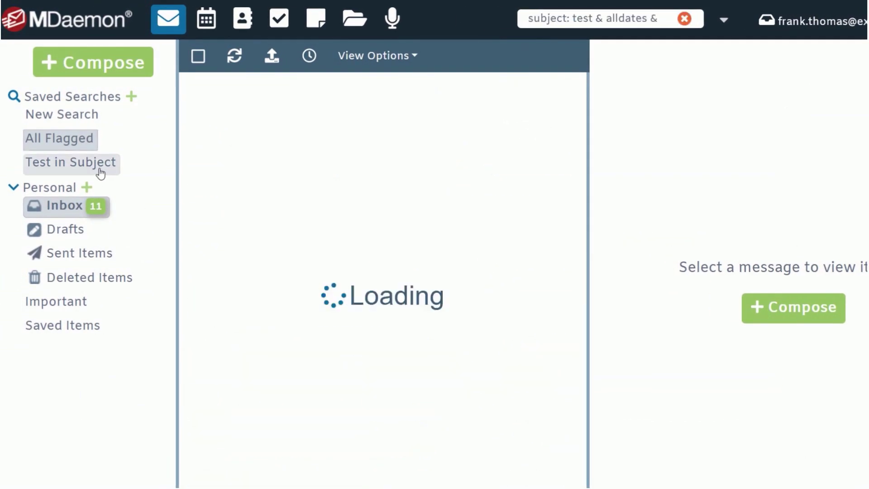
pyautogui.click(100, 172)
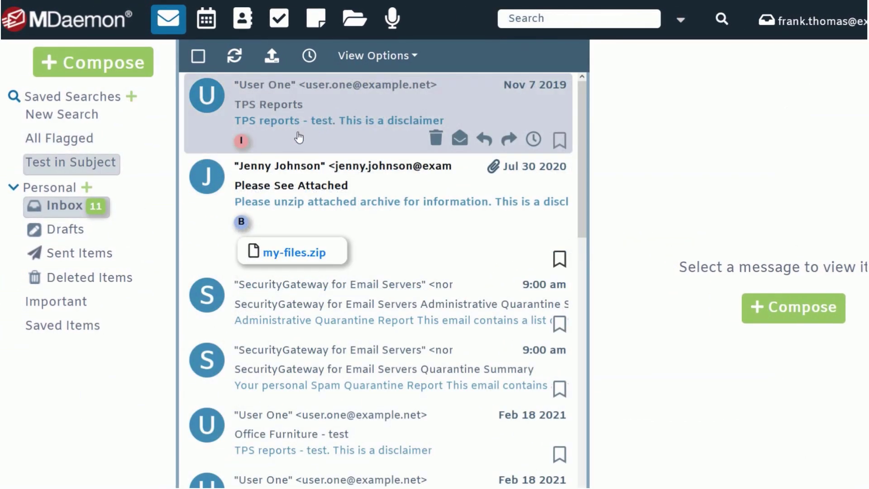
pyautogui.moveTo(300, 137); pyautogui.dragTo(67, 306)
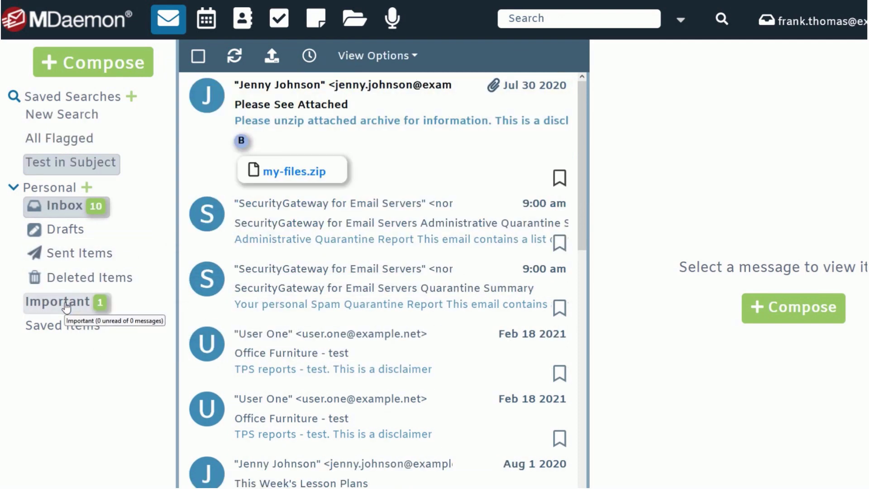
pyautogui.moveTo(358, 116); pyautogui.dragTo(68, 333)
# Share the Saved Items folder with a colleague's address and set their permission level.
pyautogui.click(70, 333)
pyautogui.rightClick(89, 334)
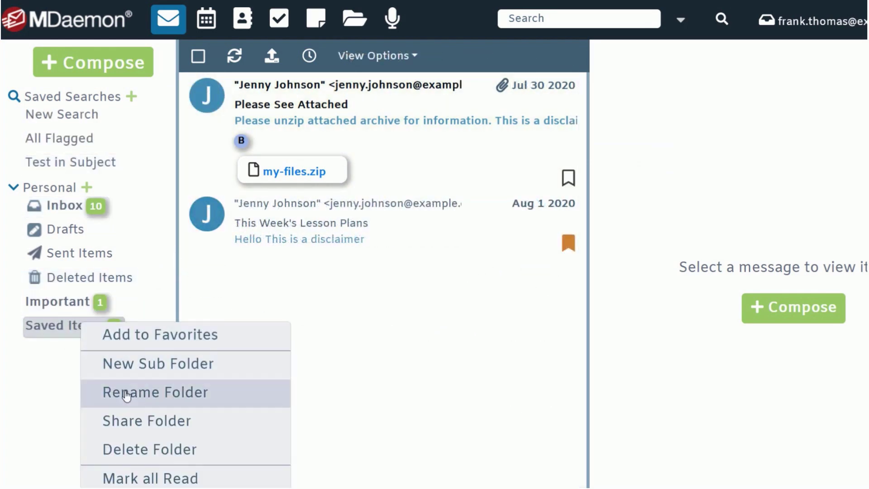
pyautogui.click(154, 426)
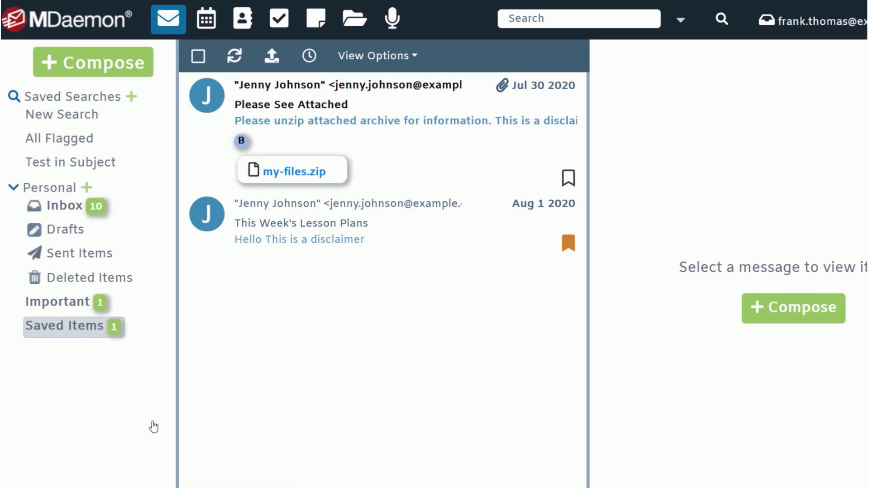
pyautogui.click(304, 221)
pyautogui.write('john.smith@example.com')
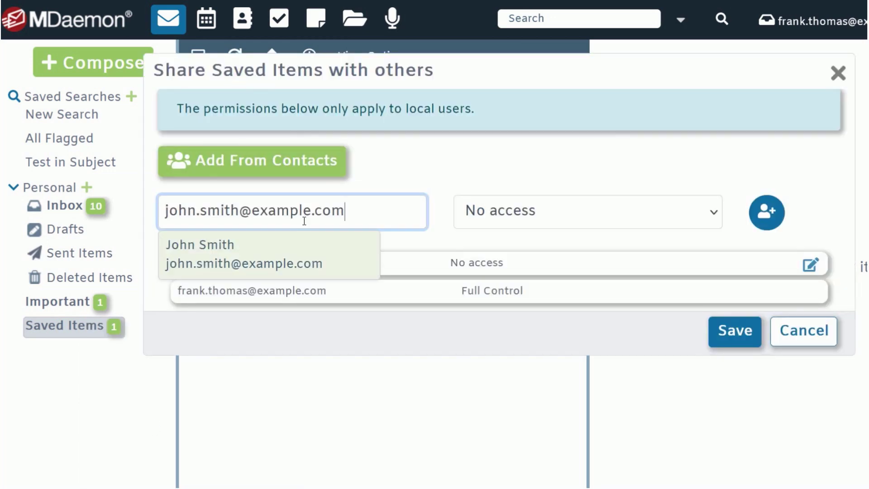
pyautogui.click(606, 212)
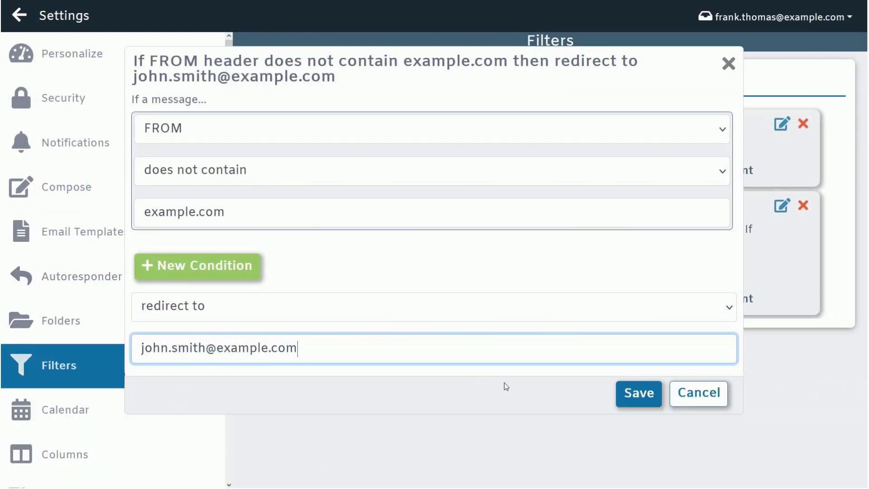
# Save the FROM redirect filter and place it second in the filter list.
pyautogui.click(620, 395)
pyautogui.moveTo(634, 388); pyautogui.dragTo(611, 113)
pyautogui.moveTo(612, 113); pyautogui.dragTo(610, 116)
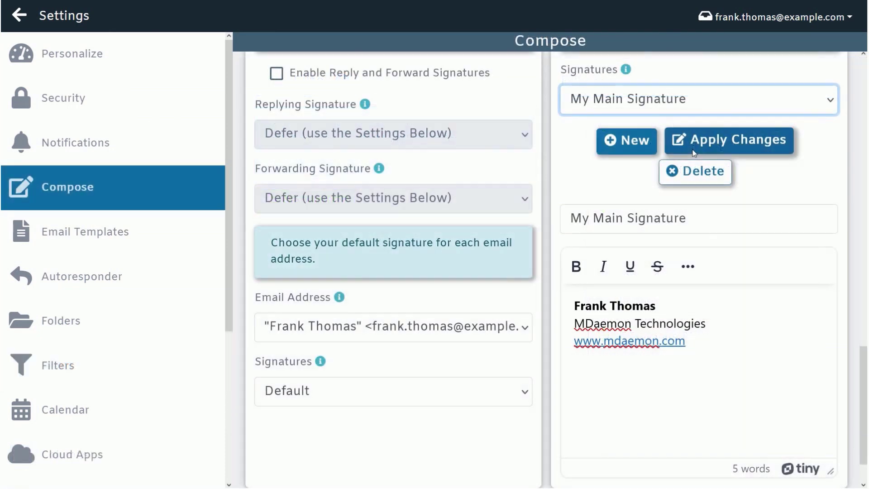
# Use Signature #2 for the 'Meeting Notes' message.
pyautogui.click(831, 104)
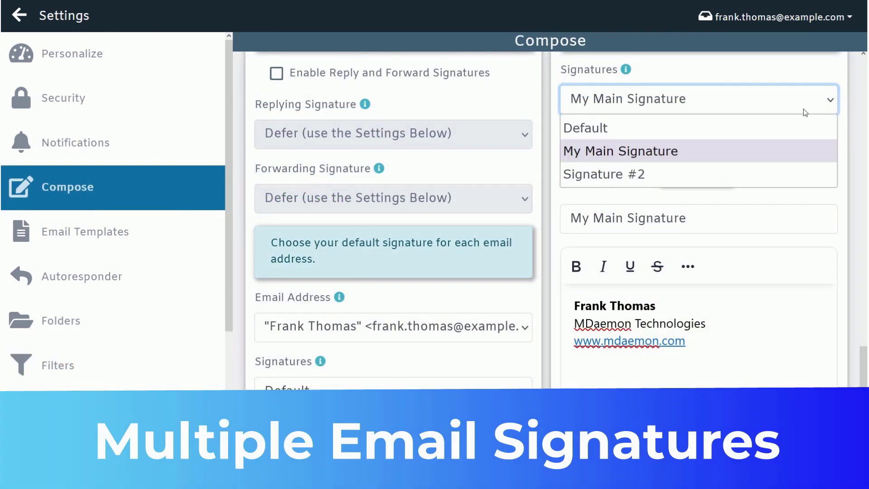
pyautogui.click(666, 174)
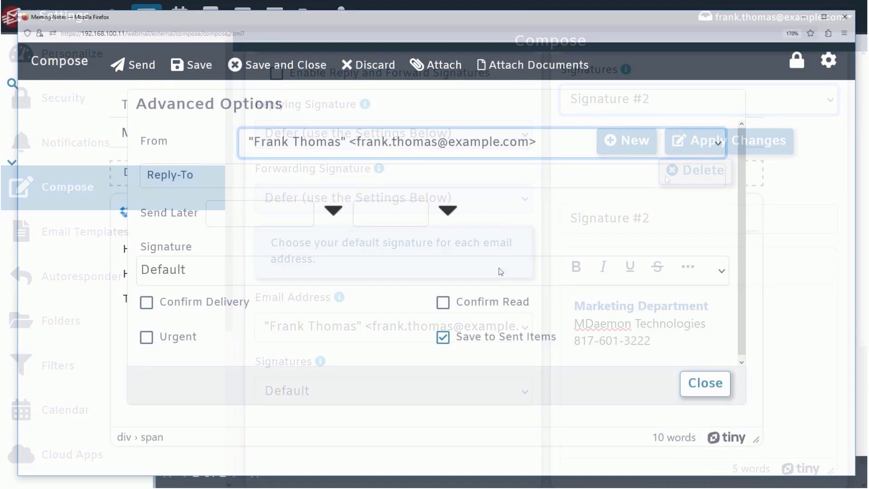
pyautogui.click(500, 271)
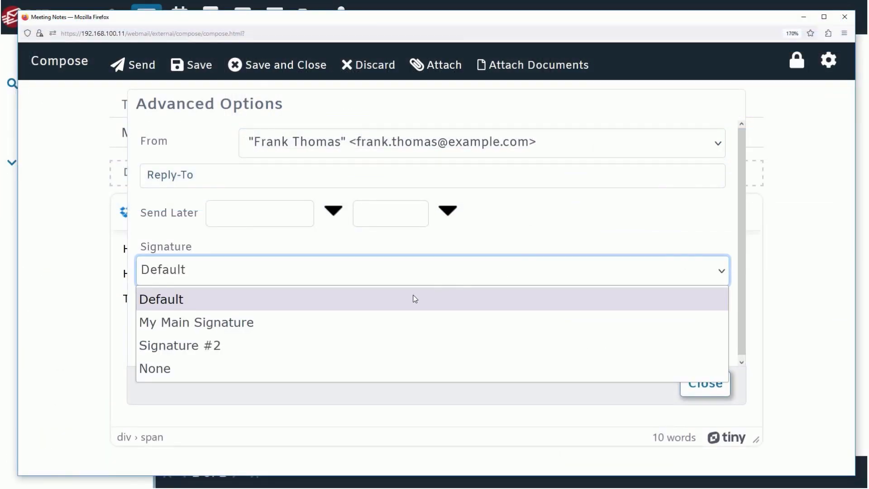
pyautogui.click(196, 346)
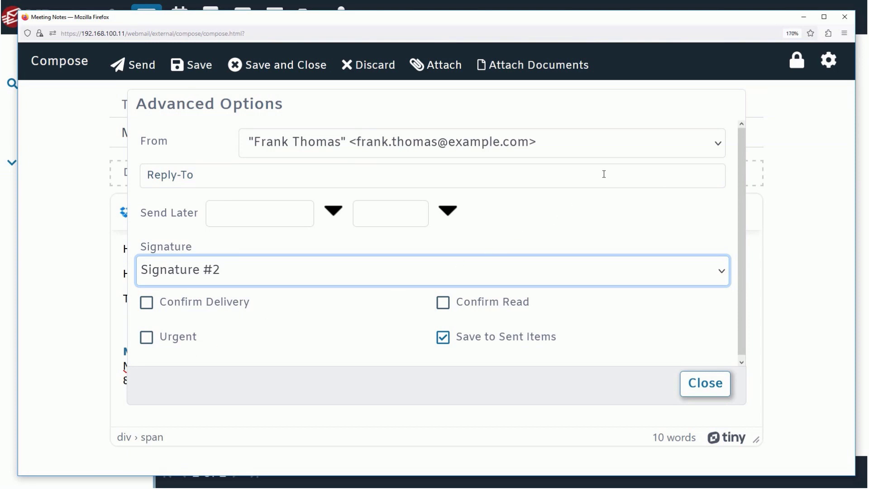
# Send from the postmaster alias and schedule delivery for 06:30 AM.
pyautogui.click(623, 154)
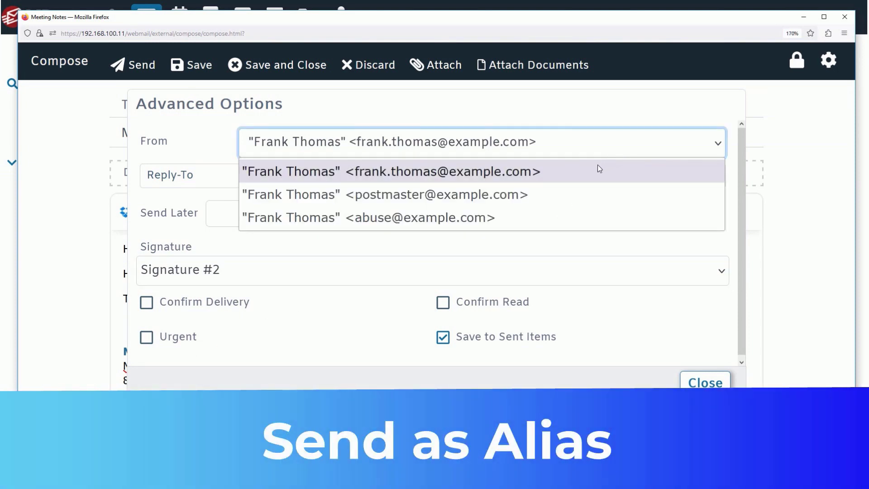
pyautogui.click(465, 197)
pyautogui.click(448, 212)
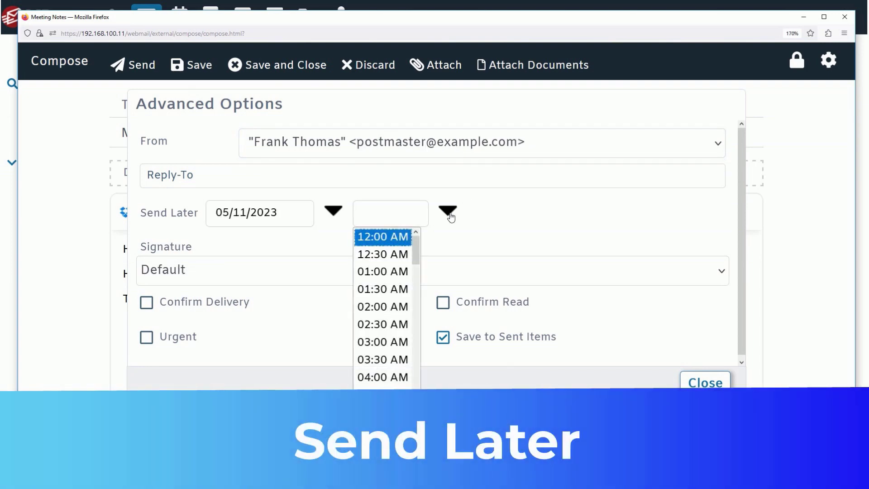
pyautogui.scroll(-2, 385, 376)
pyautogui.click(387, 368)
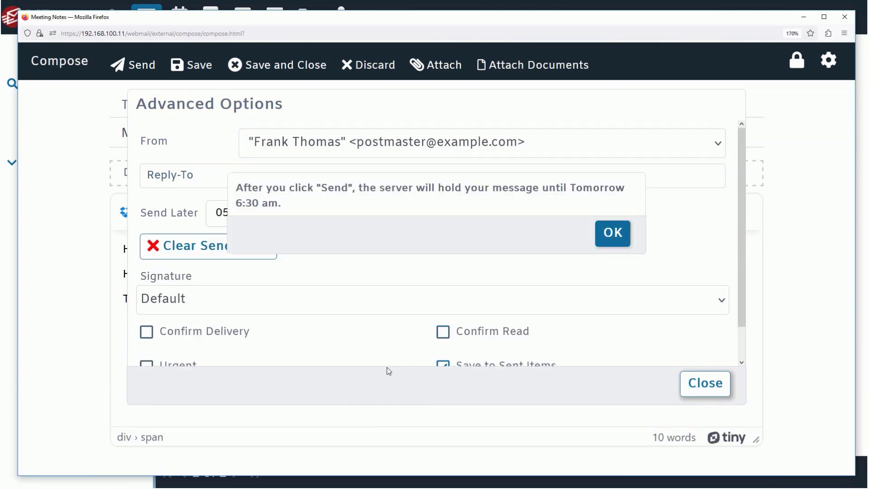
# Attach the Word announcement, insert a Dropbox link to ActiveSync-Screen.png, and require PGP encryption.
pyautogui.press('Return')
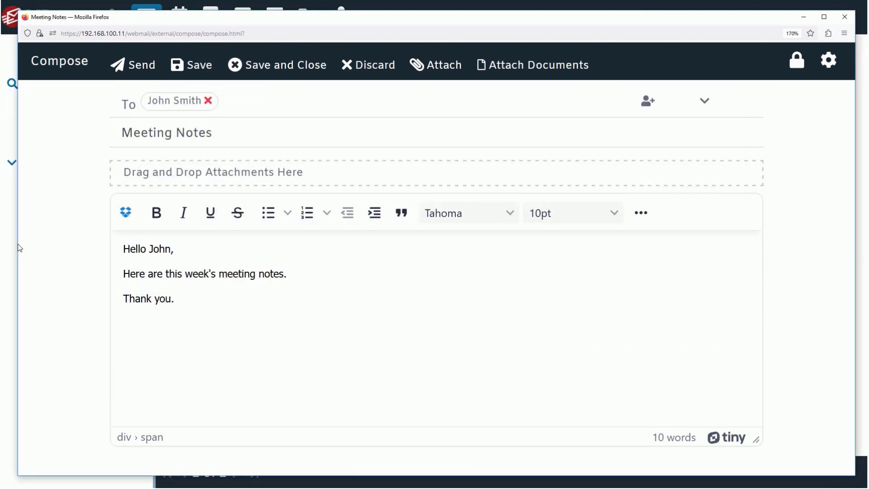
pyautogui.moveTo(18, 246); pyautogui.dragTo(382, 176)
pyautogui.click(126, 225)
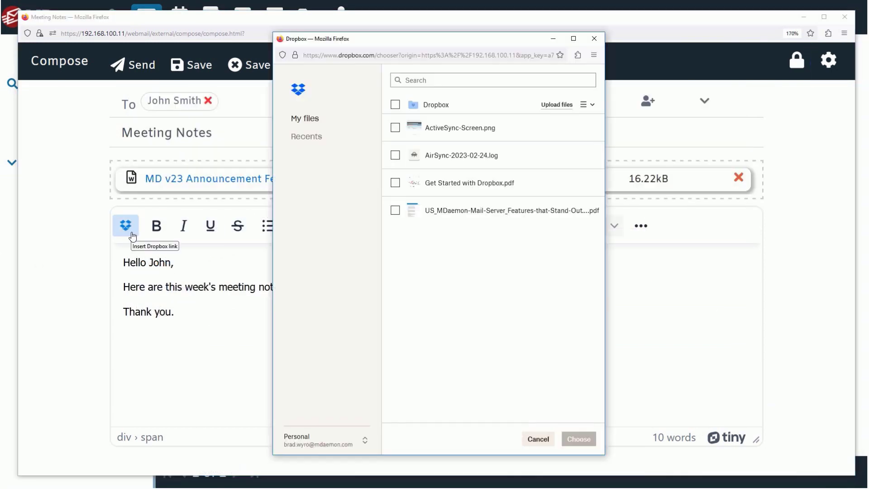
pyautogui.click(395, 127)
pyautogui.click(578, 438)
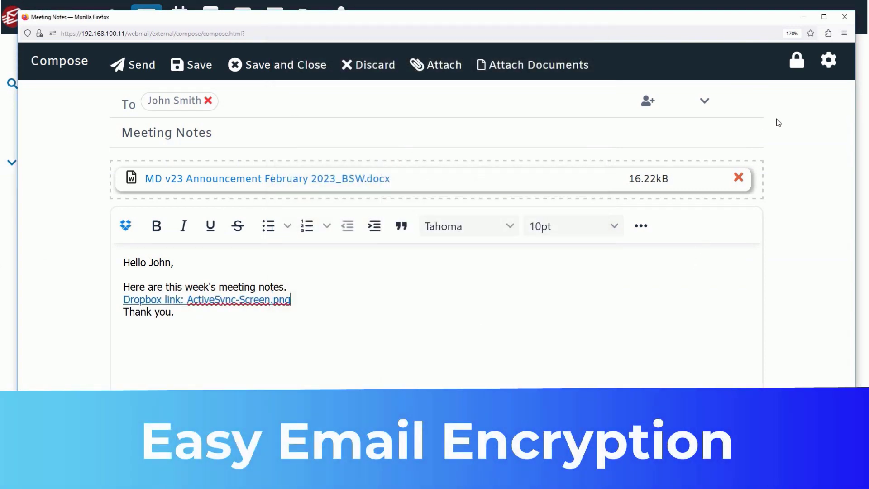
pyautogui.click(796, 66)
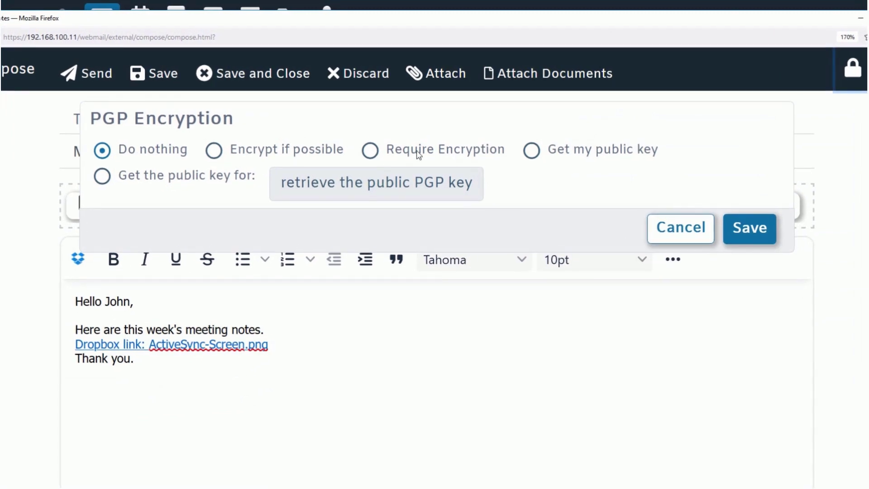
pyautogui.click(370, 151)
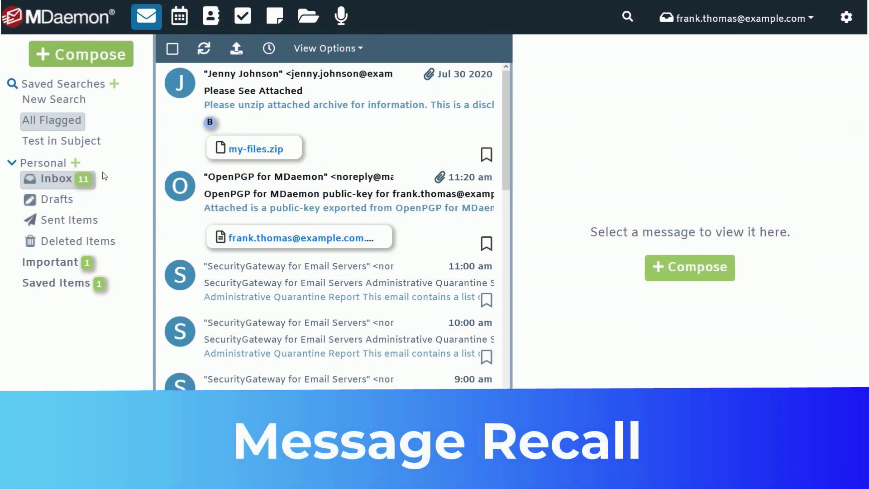
# Recall the sent 'Meeting Notes' message, then enter the account password at sign-in.
pyautogui.click(76, 225)
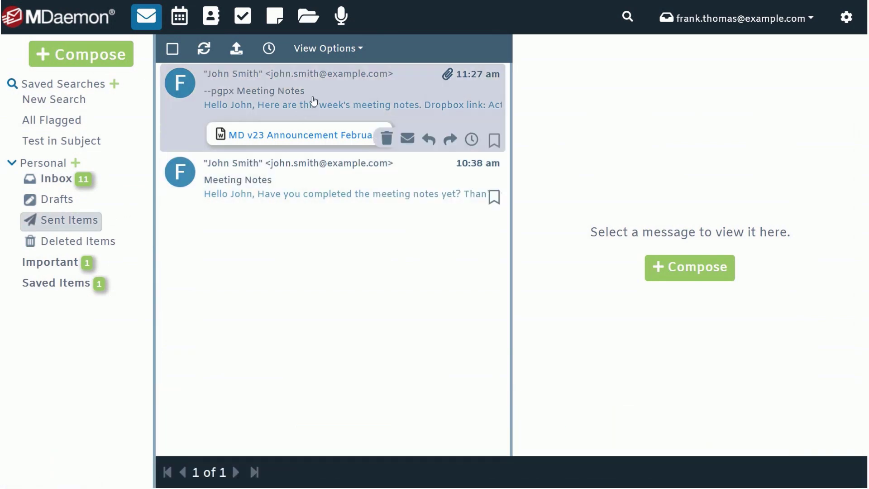
pyautogui.doubleClick(314, 101)
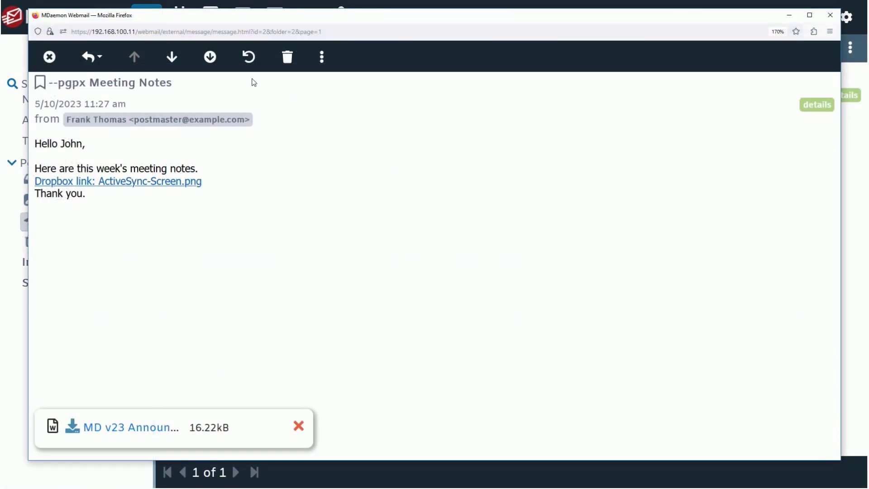
pyautogui.click(250, 56)
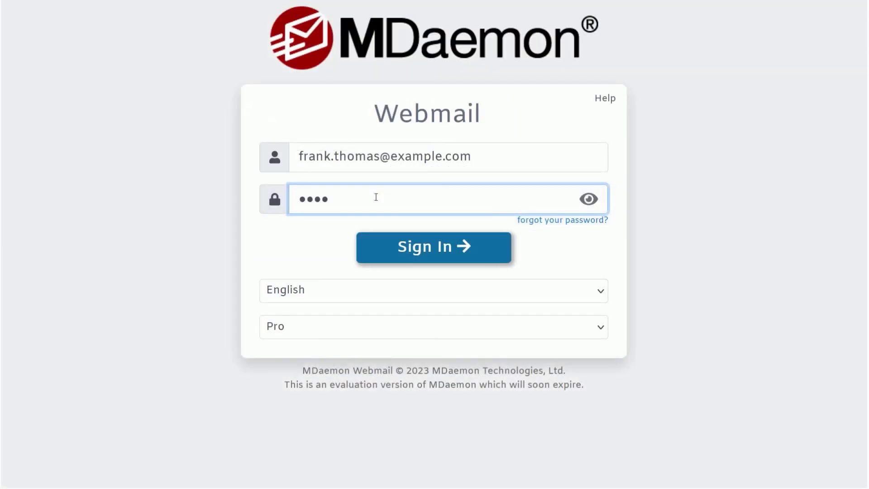
pyautogui.write('•••••••')
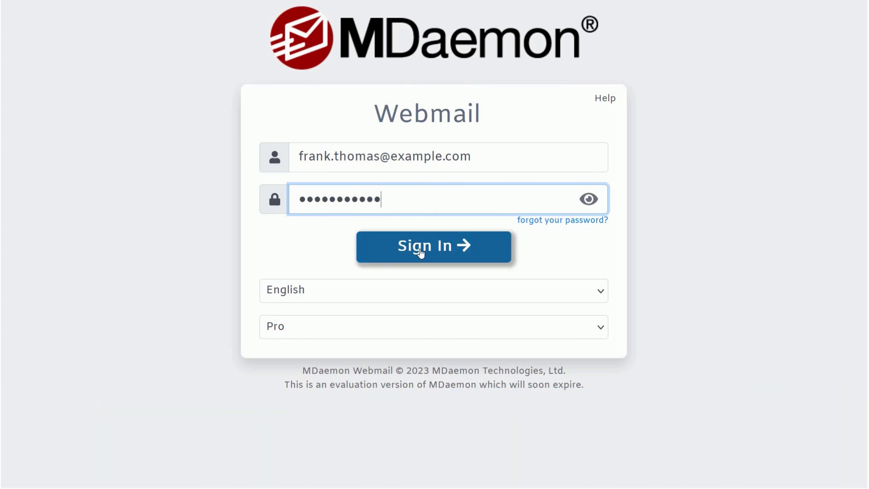
# Sign in with the two-factor verification code, then attempt a new password, which is rejected as compromised.
pyautogui.click(421, 252)
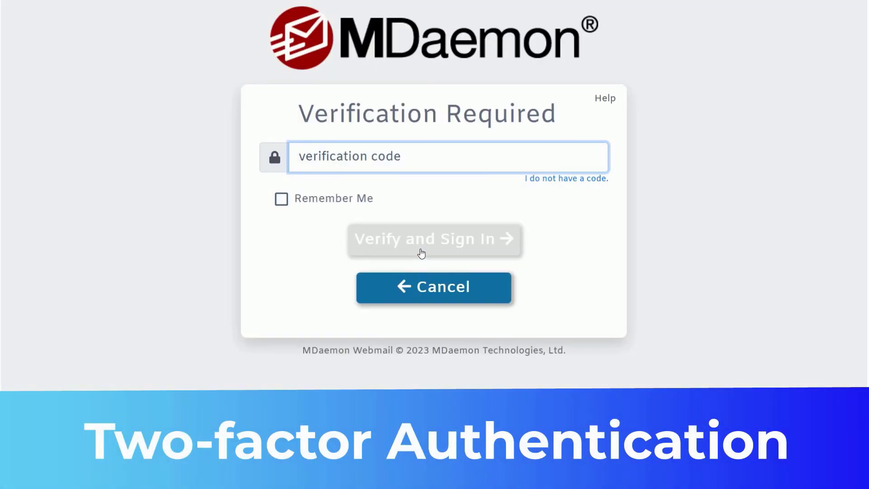
pyautogui.write('718121')
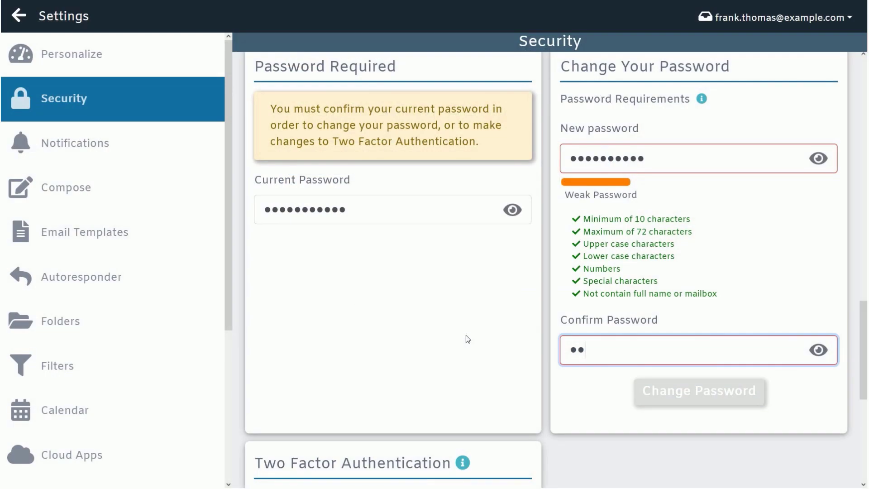
pyautogui.write('••••••••')
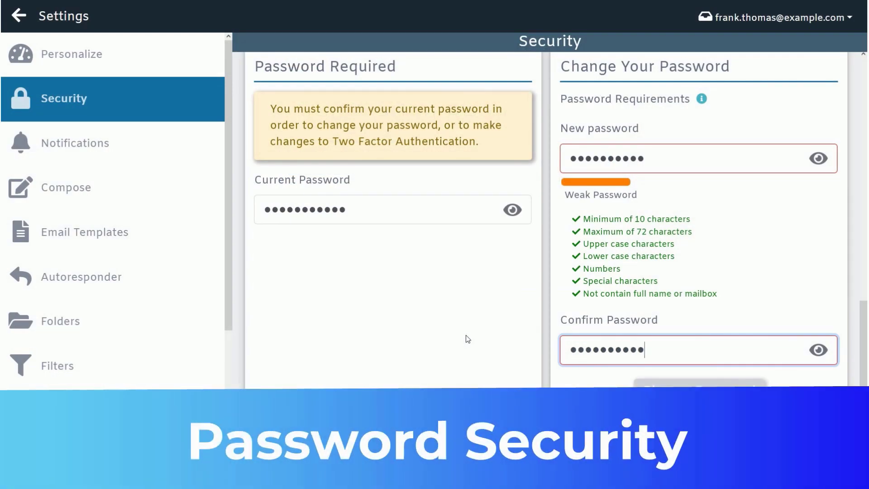
pyautogui.click(677, 400)
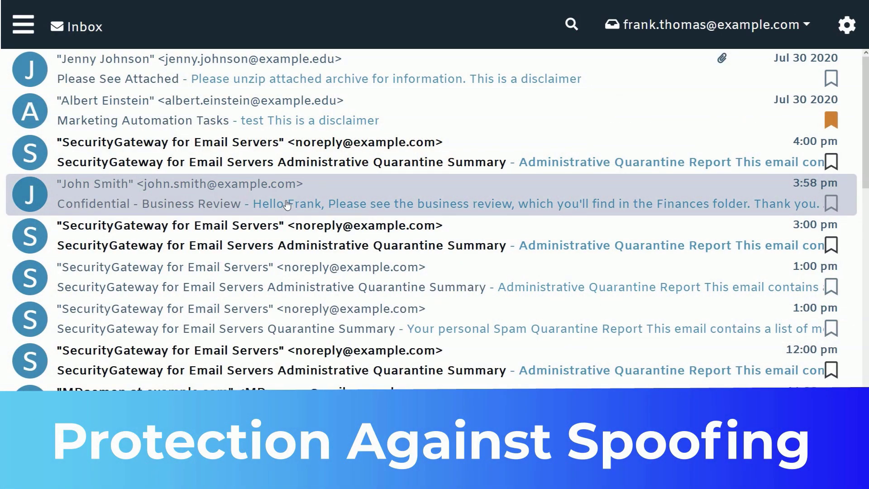
pyautogui.click(287, 205)
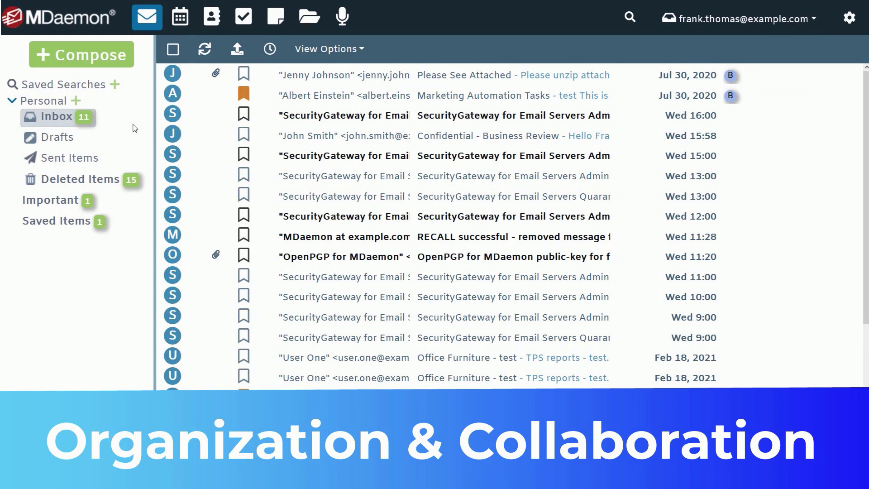
# Schedule the four-attendee meeting at the next free slot, 2:30 PM May 12, and get the Calendar's private access link.
pyautogui.click(181, 25)
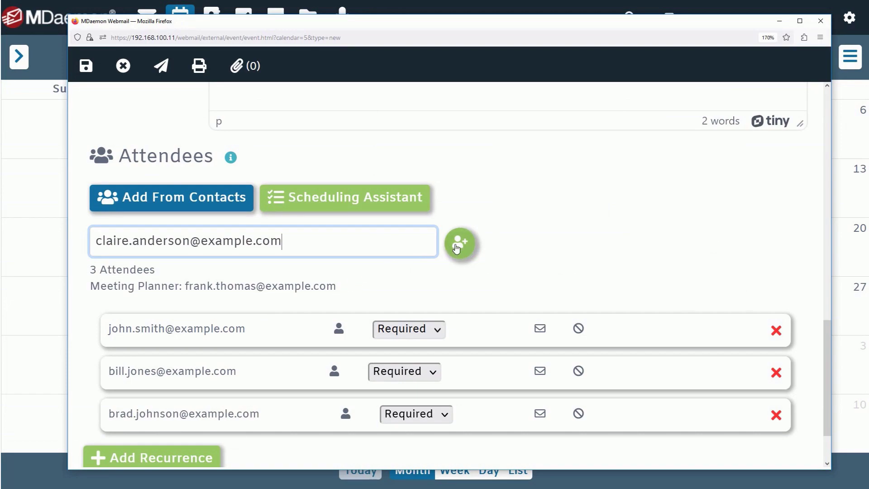
pyautogui.click(456, 249)
pyautogui.click(345, 196)
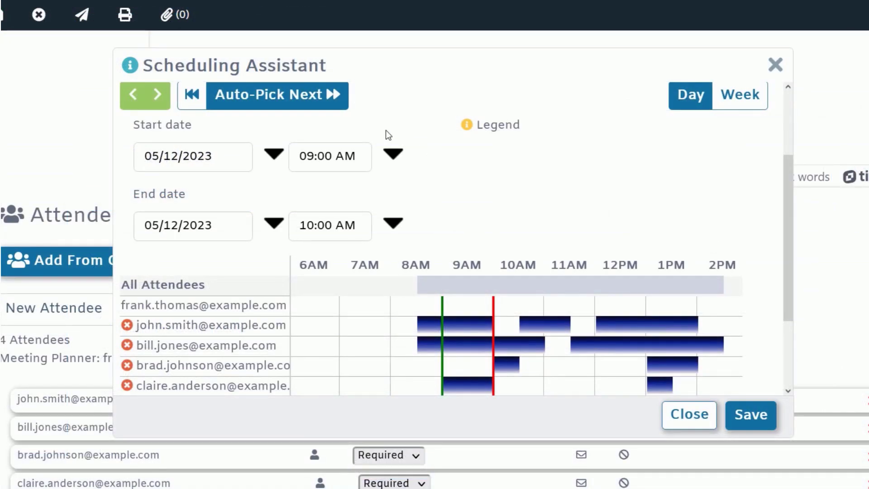
pyautogui.click(368, 143)
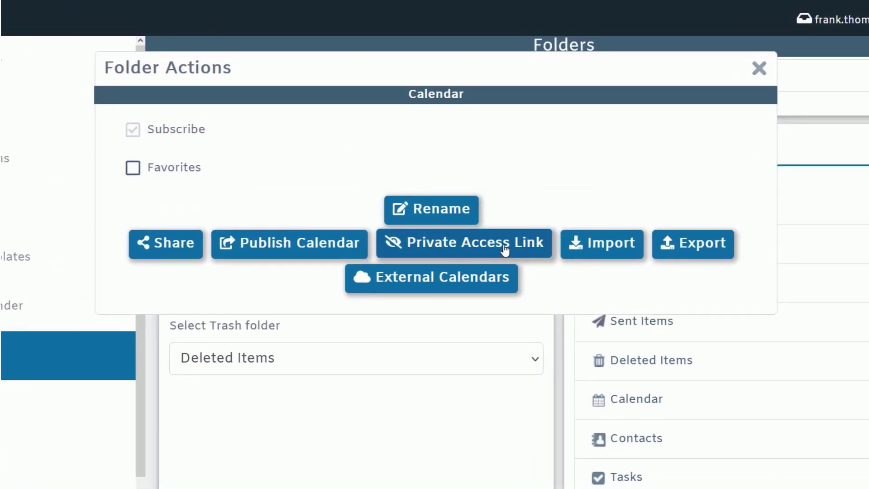
pyautogui.click(505, 249)
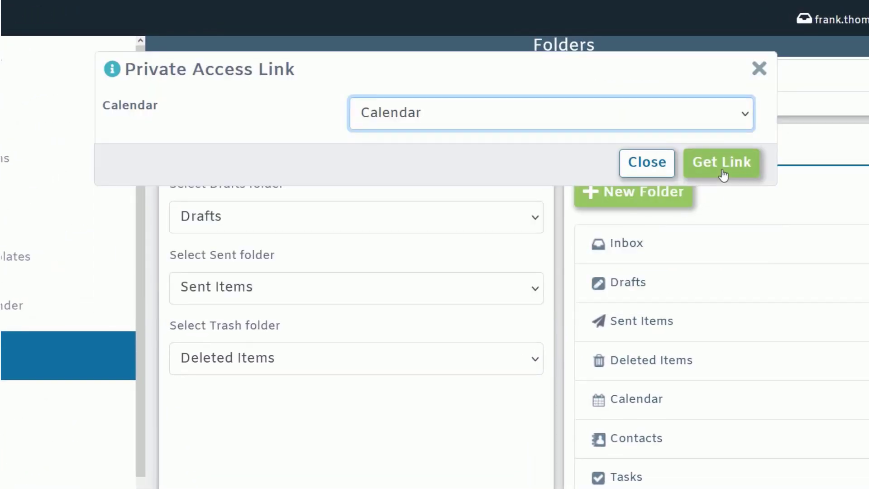
pyautogui.click(722, 172)
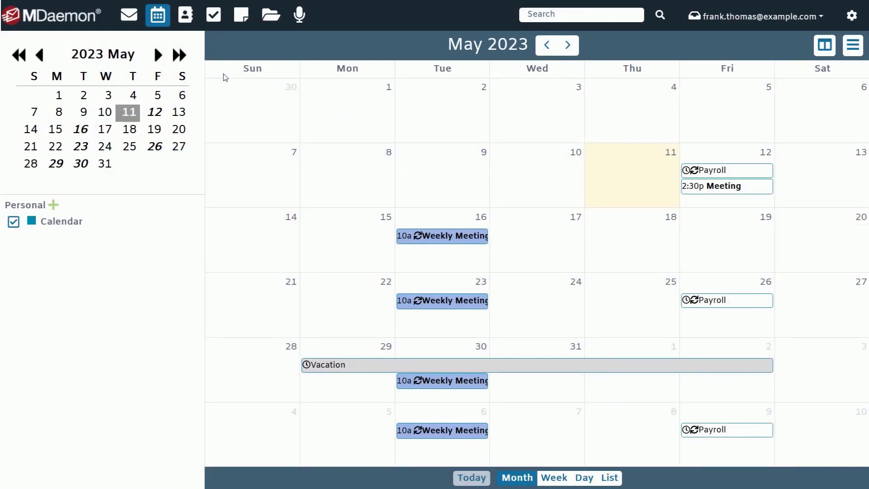
# Browse Contacts and Tasks, viewing and then closing the Payroll task details.
pyautogui.click(186, 16)
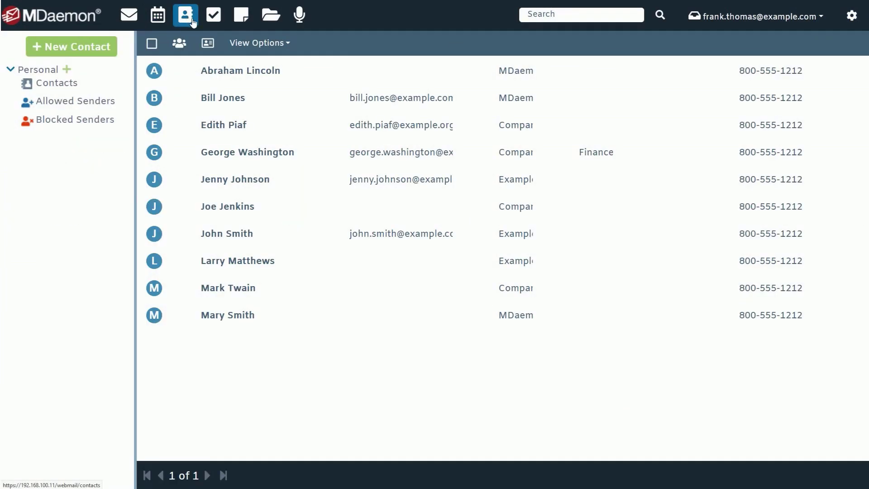
pyautogui.click(213, 14)
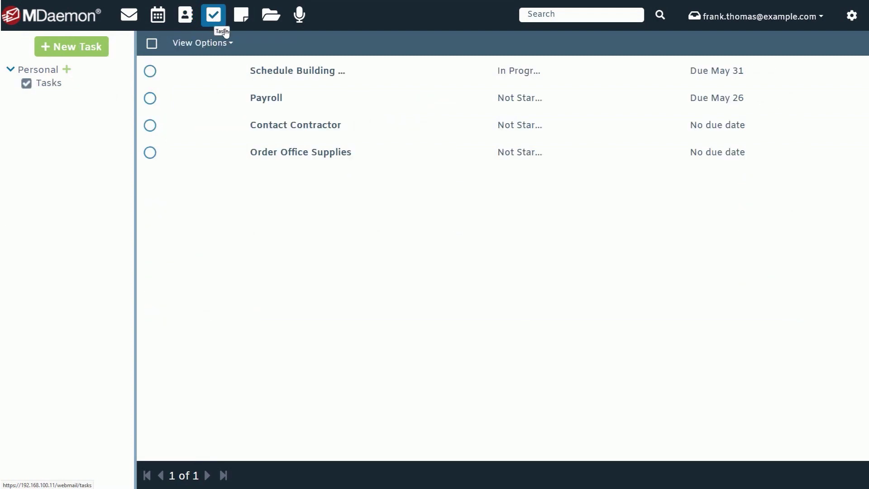
pyautogui.click(328, 107)
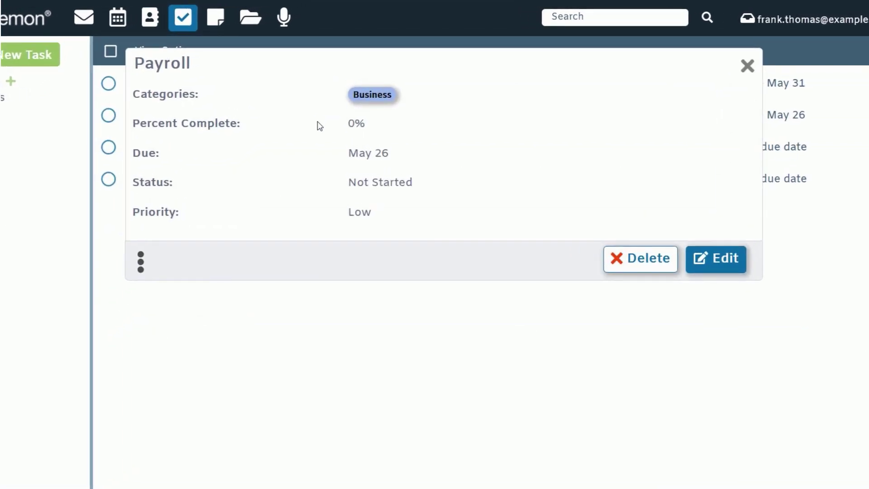
pyautogui.press('Escape')
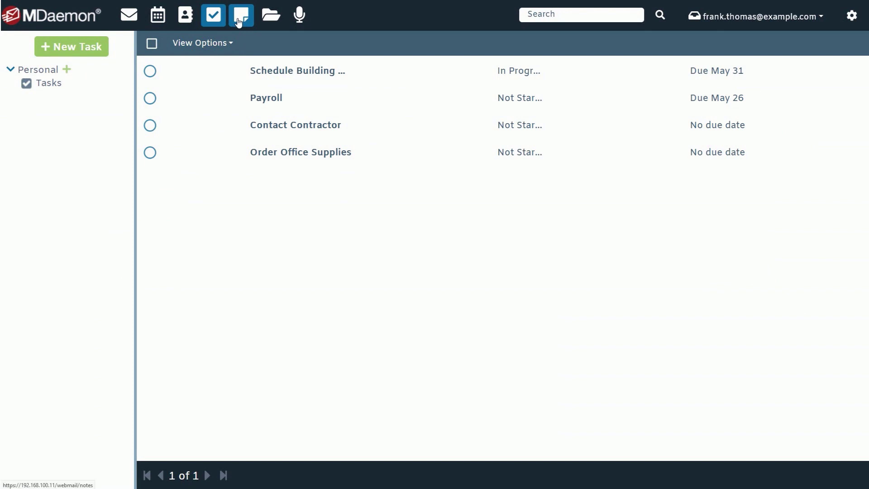
# Browse Notes and Documents, then start a new recording in the Voice Recorder.
pyautogui.click(239, 16)
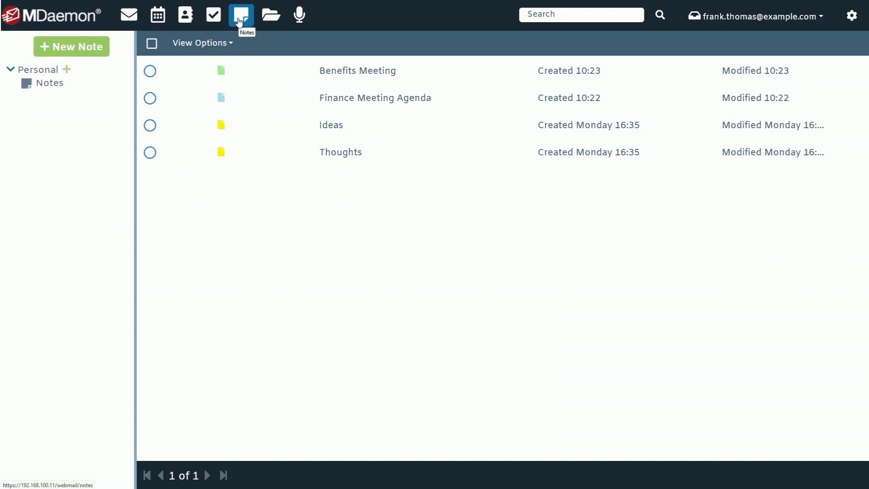
pyautogui.click(273, 21)
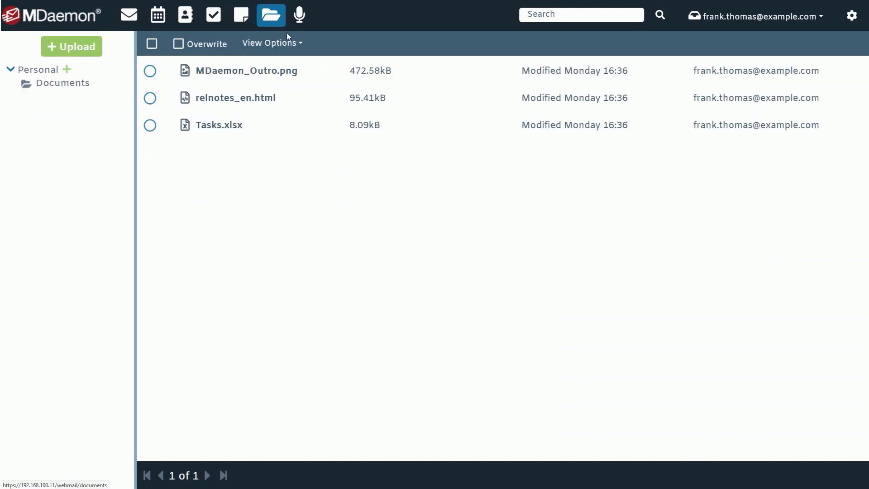
pyautogui.click(302, 20)
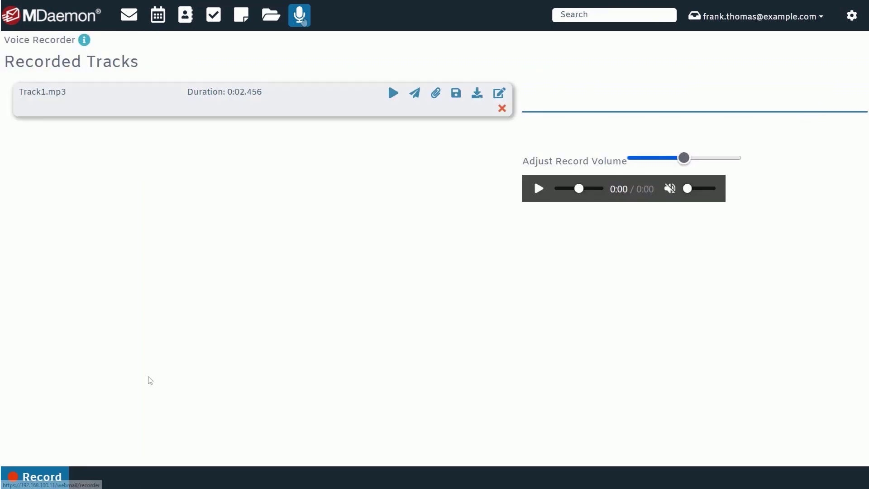
pyautogui.click(43, 478)
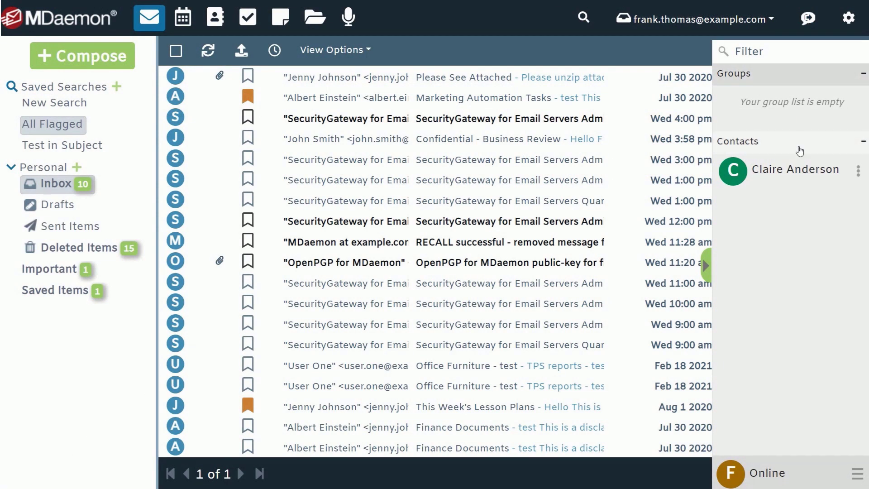
# Open a chat with the sidebar contact and send a greeting message.
pyautogui.click(795, 175)
pyautogui.write('Hello Cl')
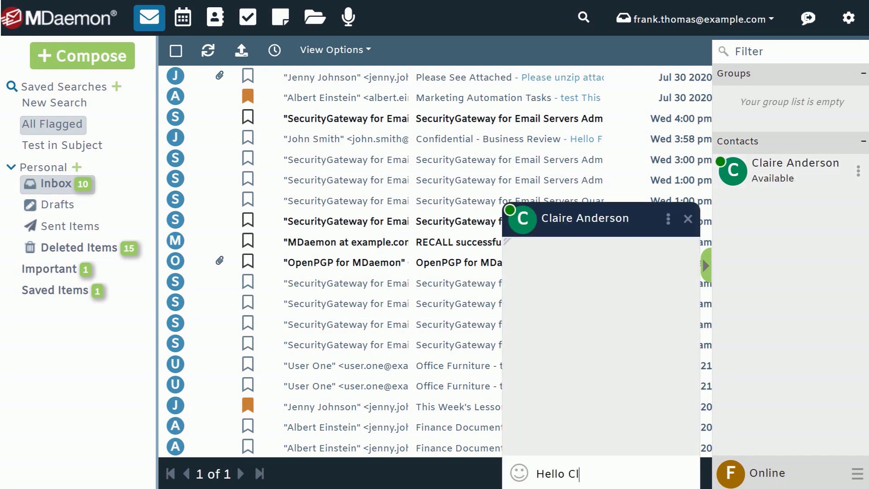
pyautogui.press('Return')
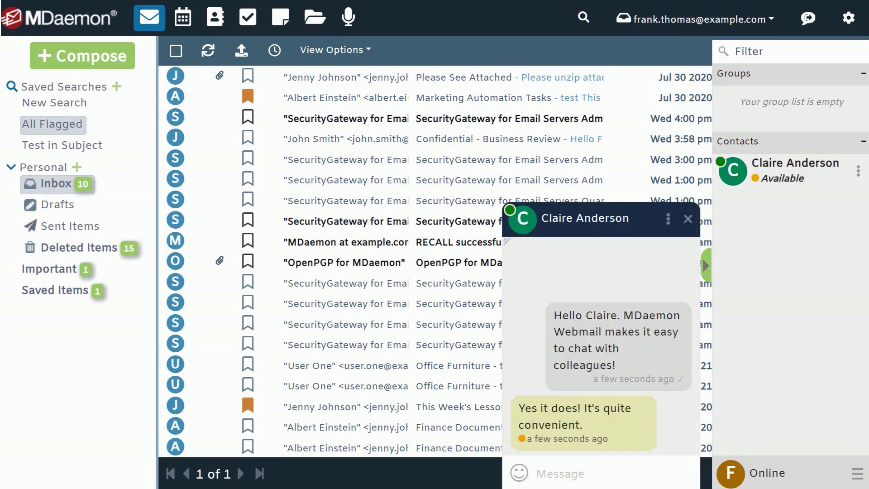